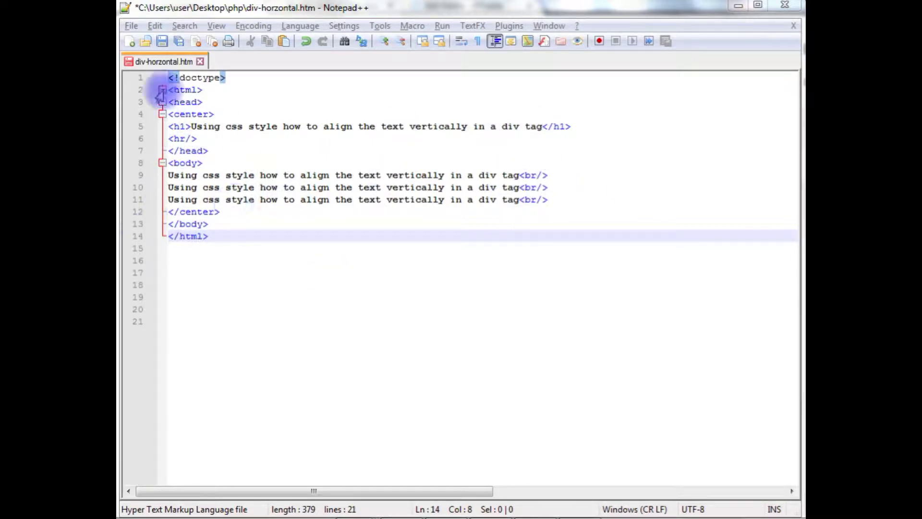
# Save the file and check the Chrome preview, selecting its three body text lines
pyautogui.click(161, 41)
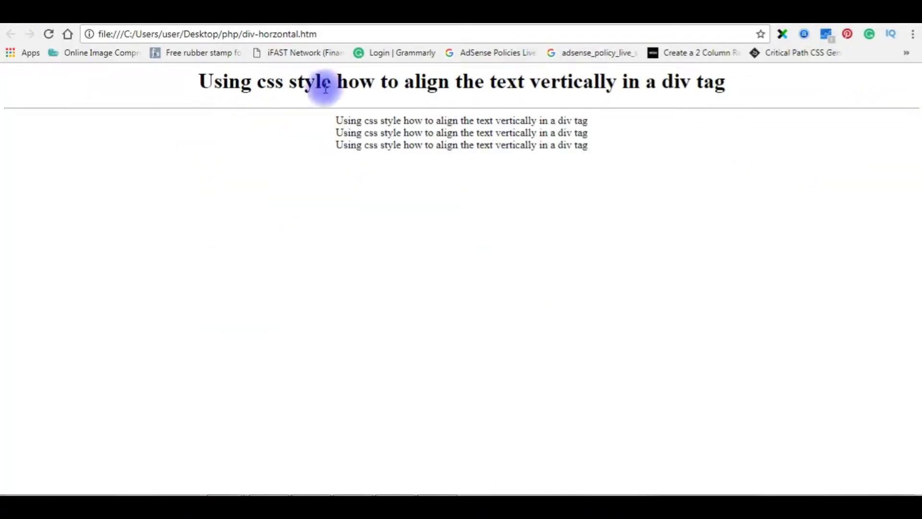
pyautogui.click(336, 120)
pyautogui.moveTo(337, 120); pyautogui.dragTo(597, 145)
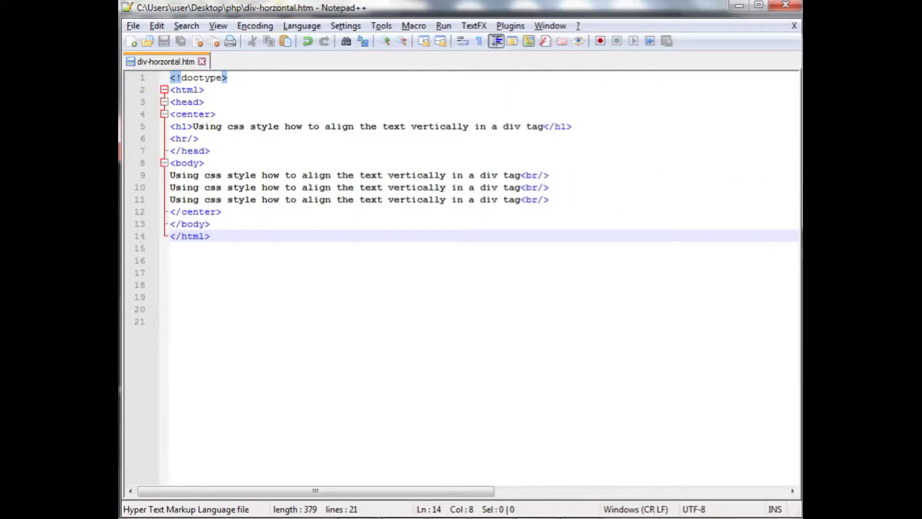
# Wrap the three body text lines in a <div>...</div> element
pyautogui.click(214, 161)
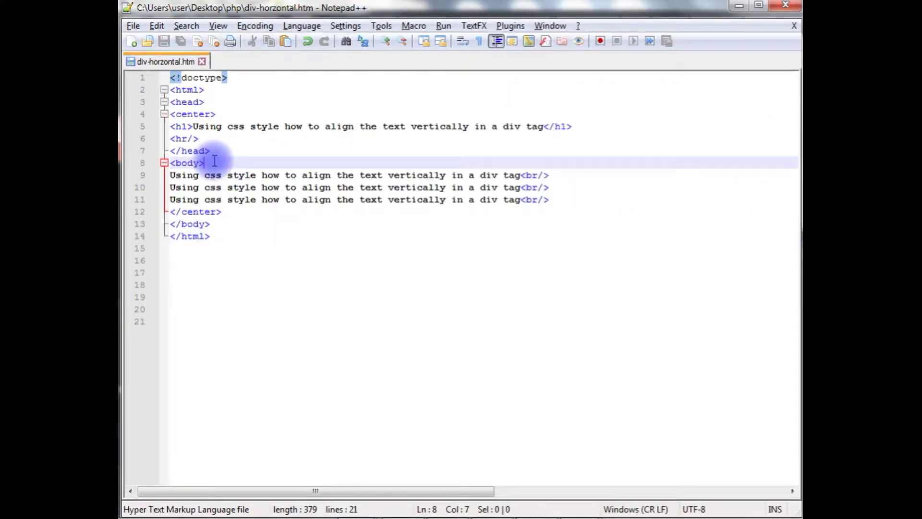
pyautogui.press('Return')
pyautogui.write('<')
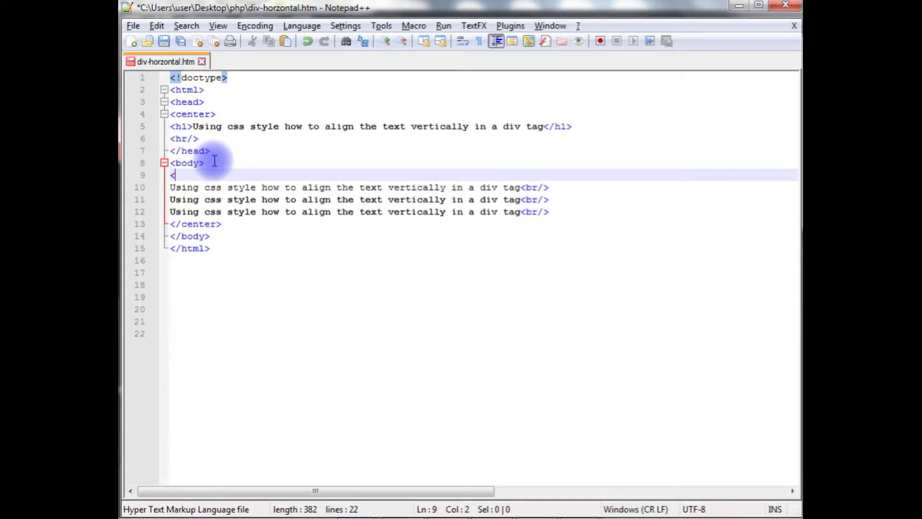
pyautogui.write('div>')
pyautogui.press('Down')
pyautogui.press('Down')
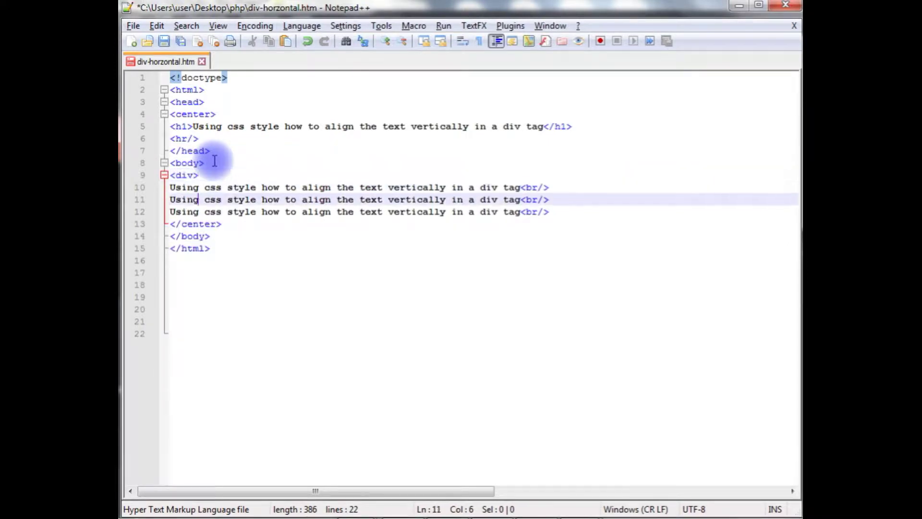
pyautogui.press('Down')
pyautogui.press('End')
pyautogui.press('Return')
pyautogui.write('</')
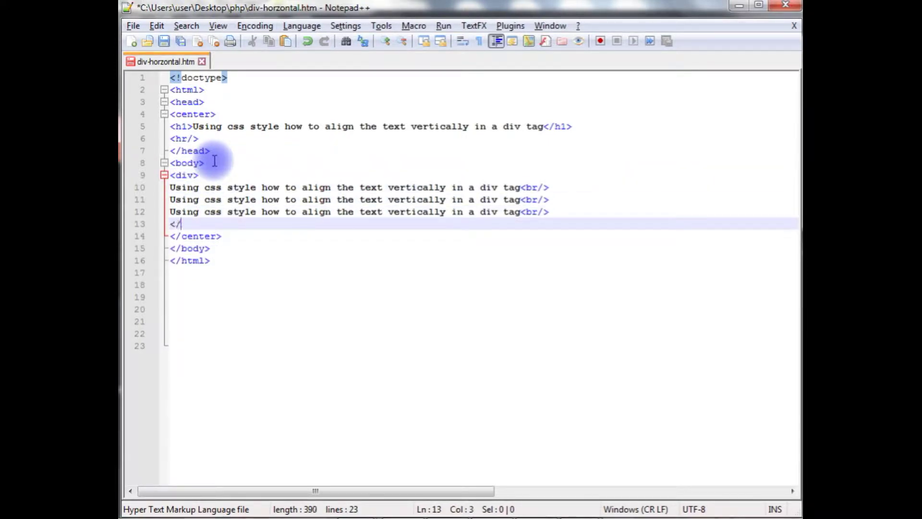
pyautogui.write('div>')
pyautogui.press('Up')
pyautogui.press('Up')
pyautogui.press('Up')
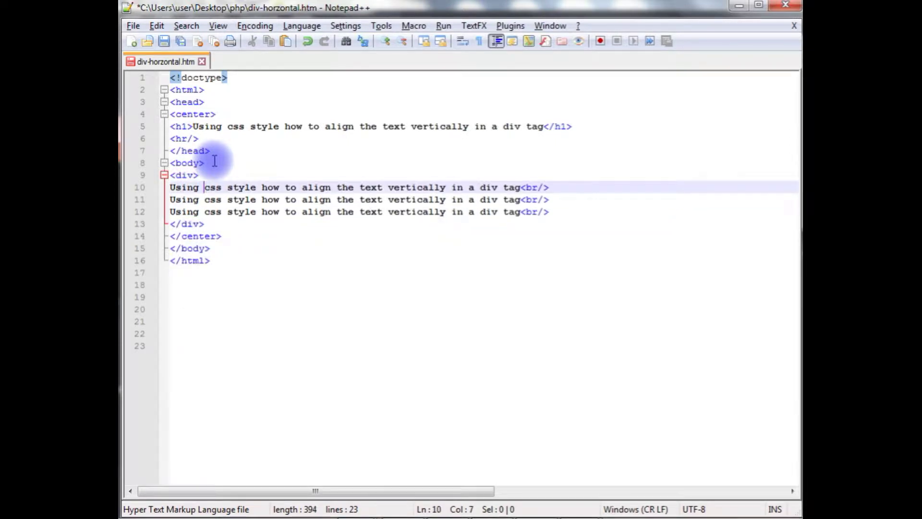
pyautogui.press('Up')
pyautogui.press('Up')
pyautogui.press('Up')
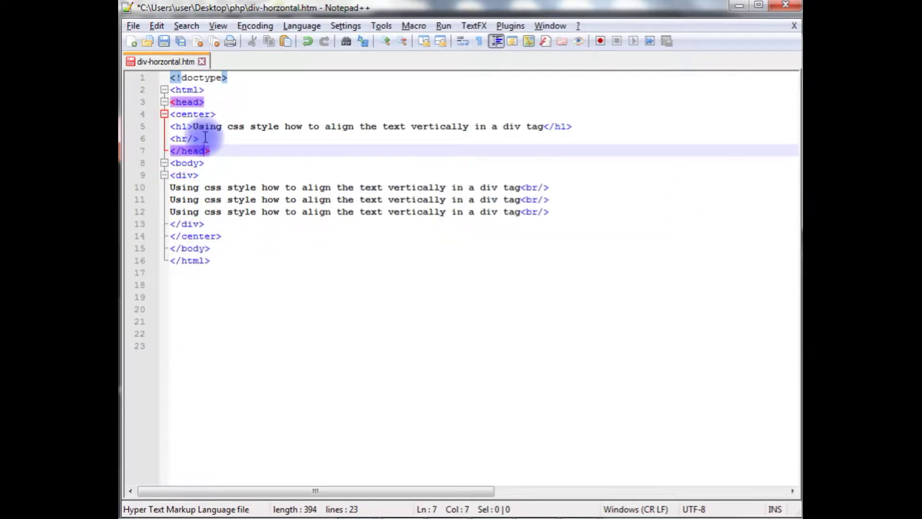
pyautogui.click(205, 139)
# Add a <style> block after <hr/> in the head containing an empty div rule
pyautogui.press('Return')
pyautogui.write('<')
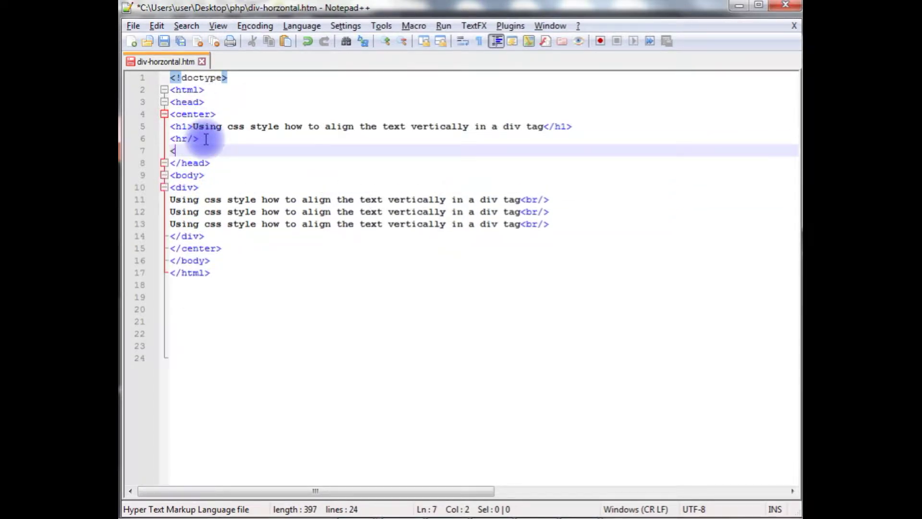
pyautogui.write('style>')
pyautogui.press('Return')
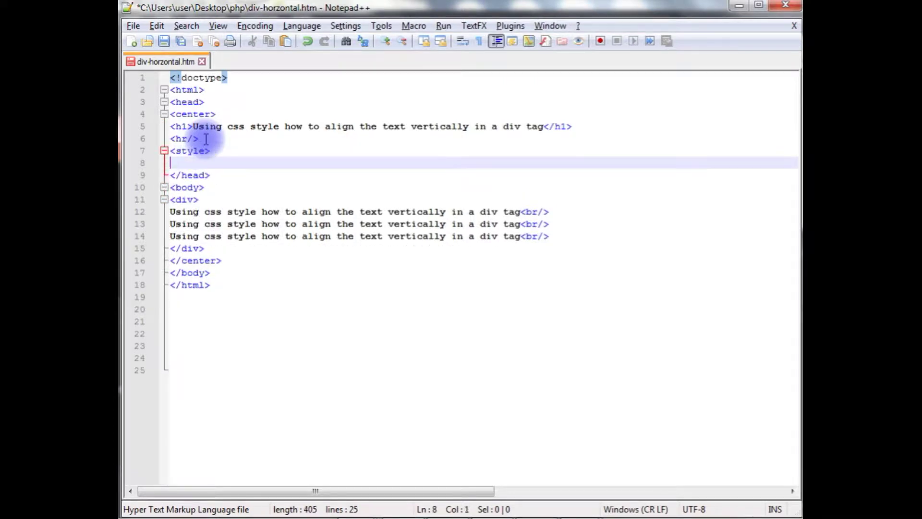
pyautogui.write('<')
pyautogui.press('BackSpace')
pyautogui.press('BackSpace')
pyautogui.press('BackSpace')
pyautogui.write('</style')
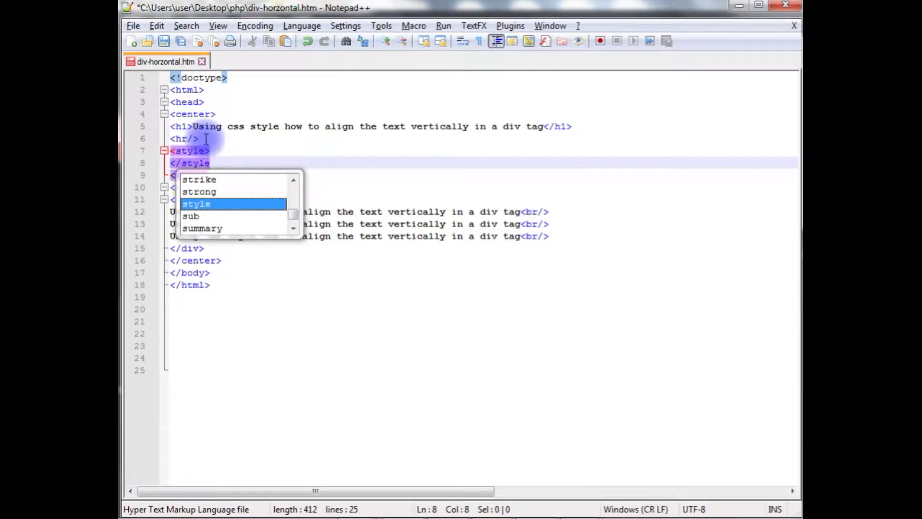
pyautogui.write('>')
pyautogui.press('Up')
pyautogui.press('Return')
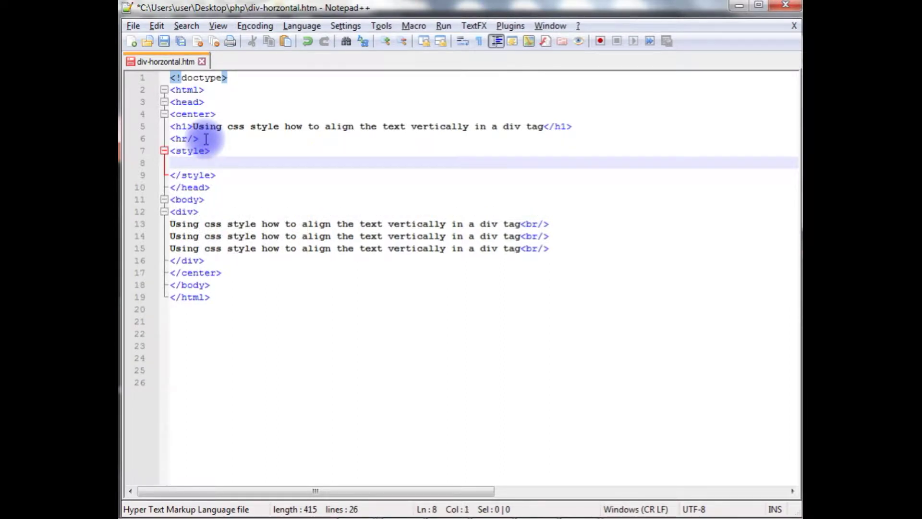
pyautogui.write('div{')
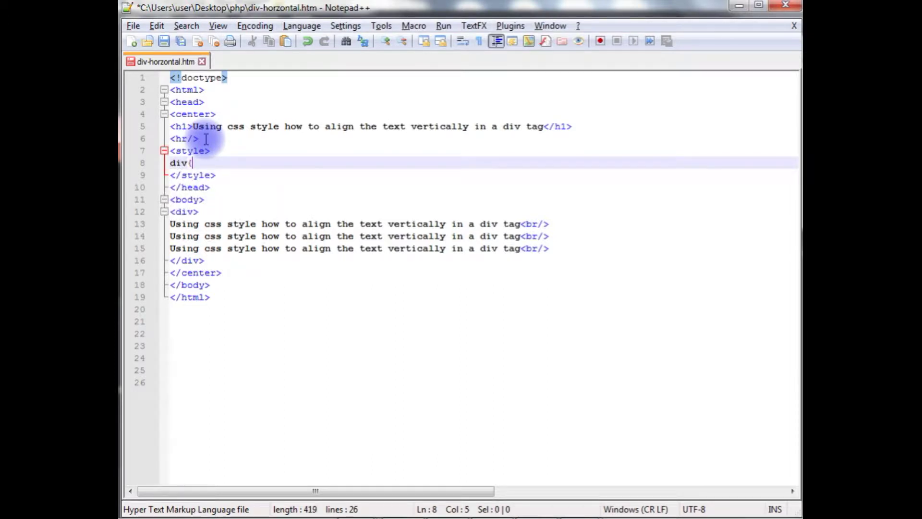
pyautogui.press('Return')
pyautogui.press('Left')
pyautogui.press('Left')
pyautogui.press('Return')
pyautogui.write('h')
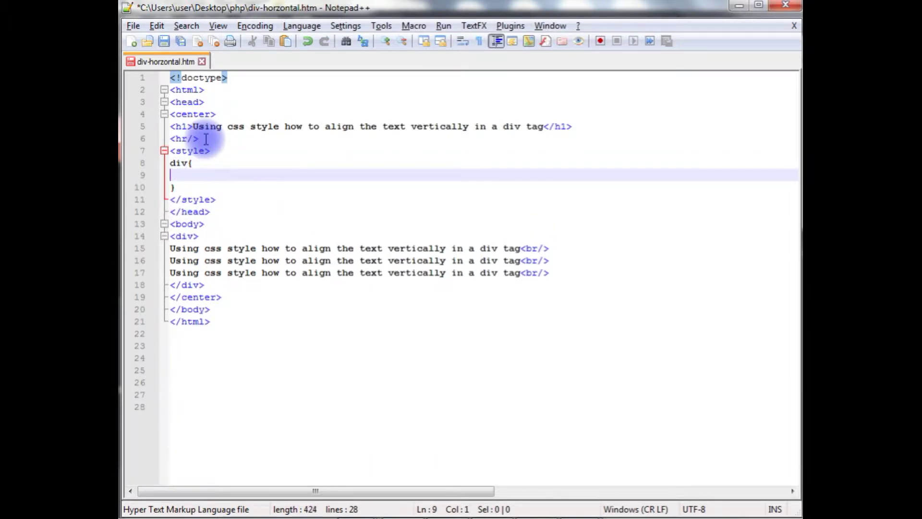
pyautogui.write('eight')
pyautogui.write(':500')
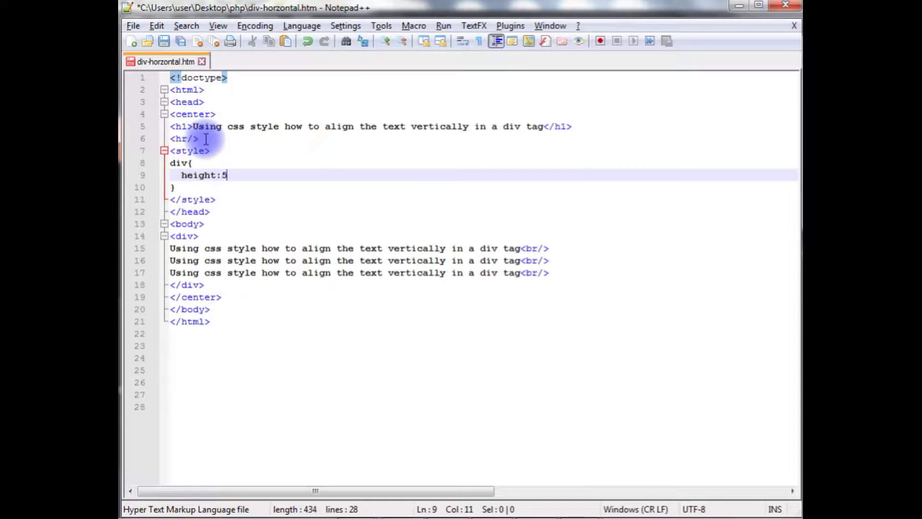
pyautogui.write('px;')
# Give the div height 500px, width 700px, gray background-color and white text color
pyautogui.press('Return')
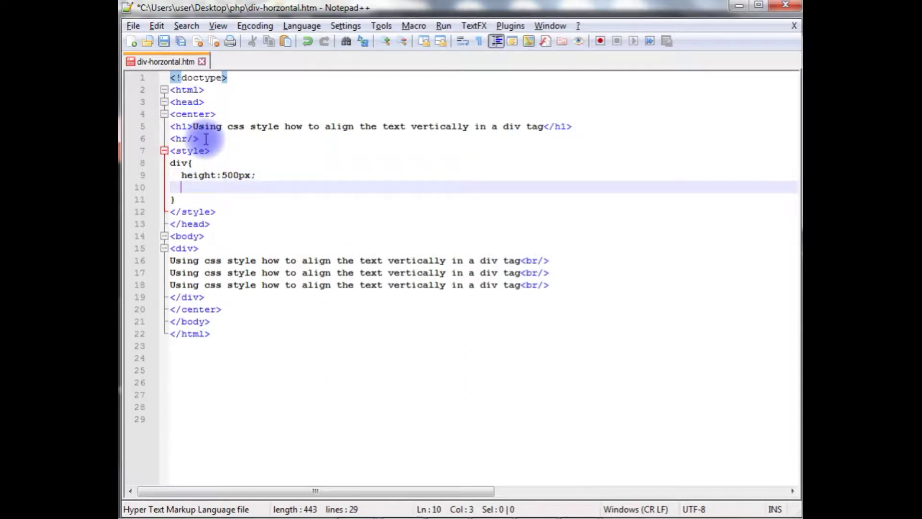
pyautogui.write('wi')
pyautogui.press('Down')
pyautogui.press('Down')
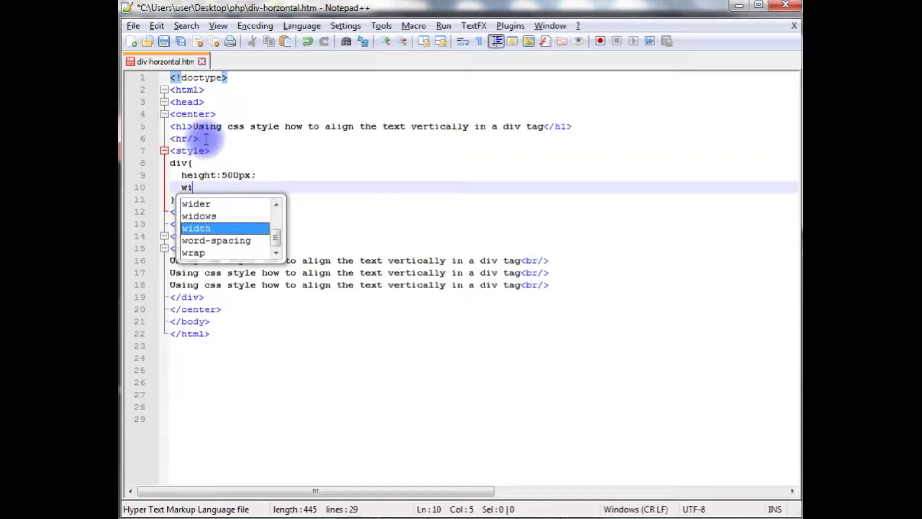
pyautogui.press('Return')
pyautogui.write('7')
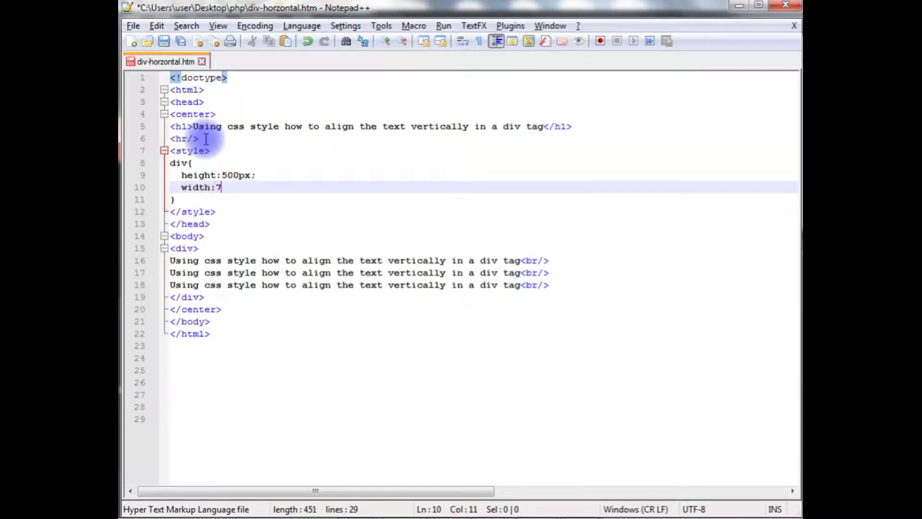
pyautogui.write('00px;')
pyautogui.press('Return')
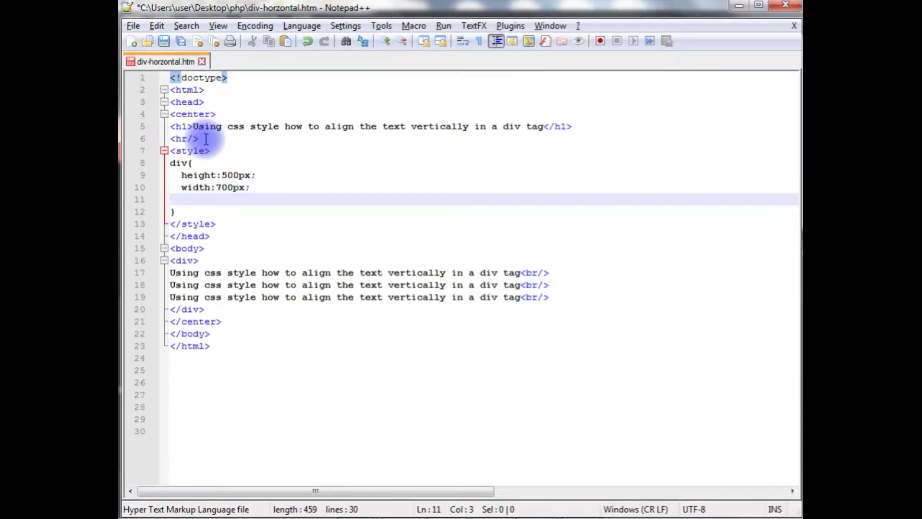
pyautogui.write('ba')
pyautogui.press('Down')
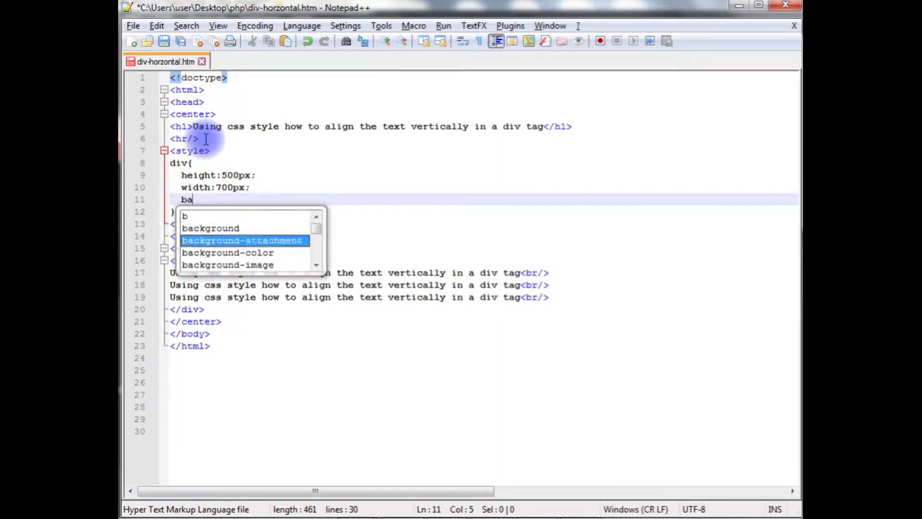
pyautogui.press('Down')
pyautogui.press('Return')
pyautogui.write('ground-color:gr')
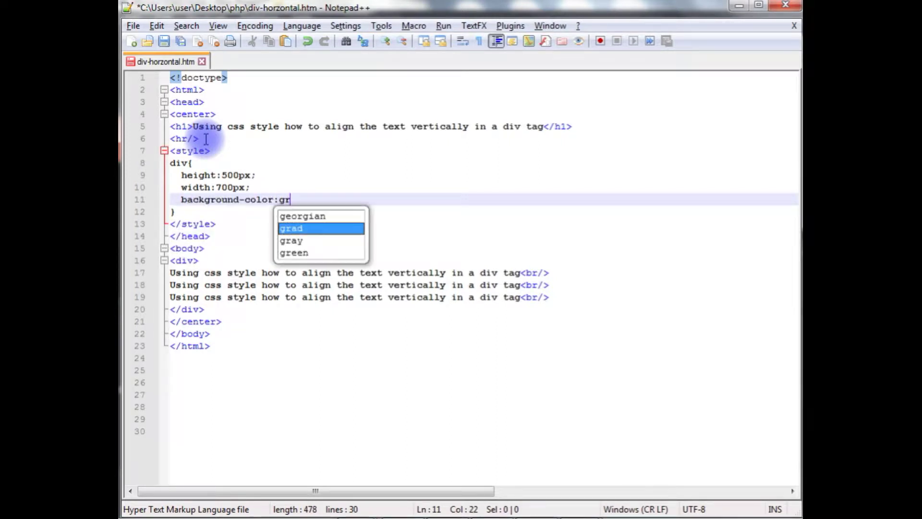
pyautogui.write('ay;')
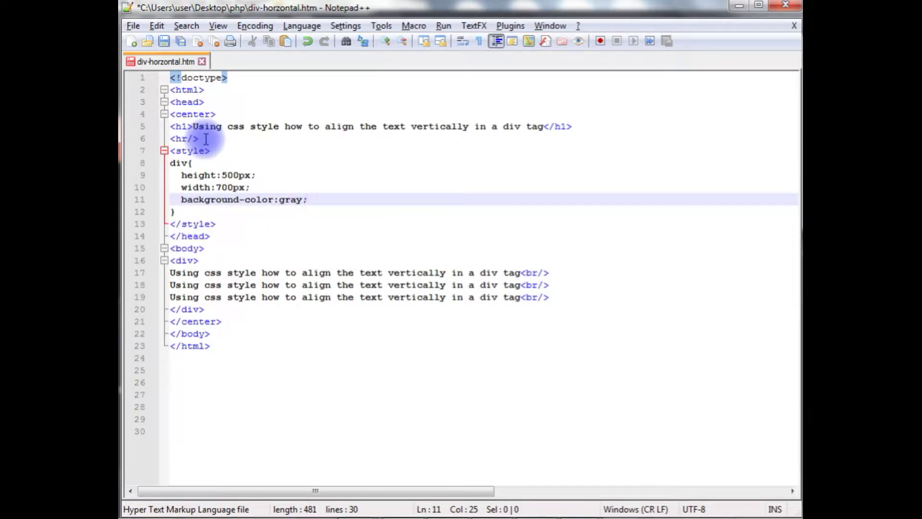
pyautogui.press('Return')
pyautogui.write('co')
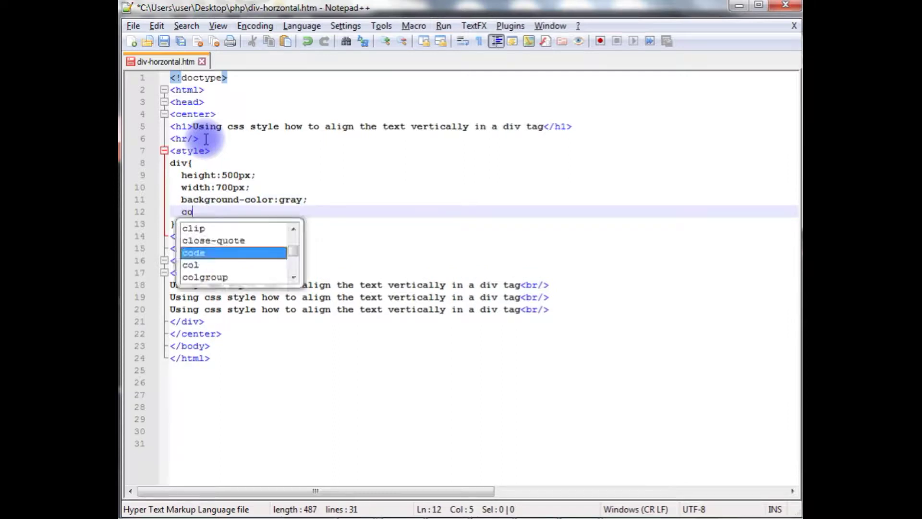
pyautogui.write('lor:whi')
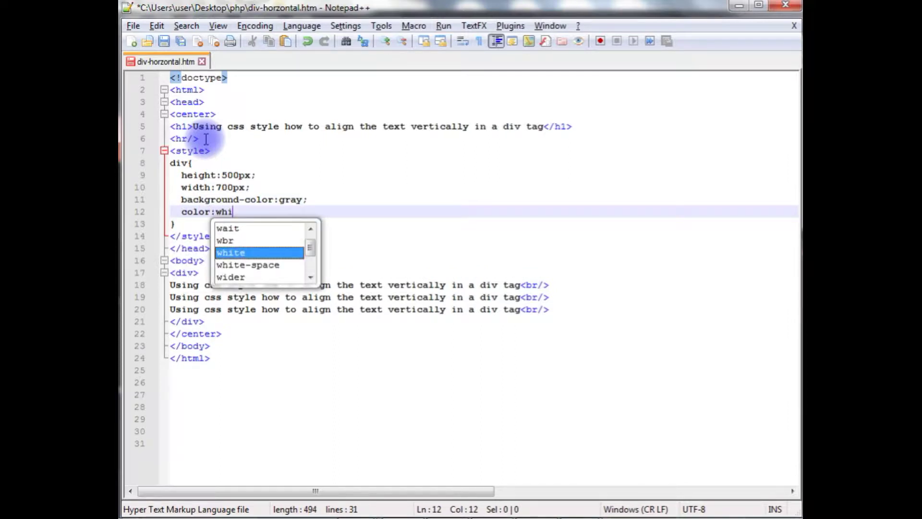
pyautogui.press('Return')
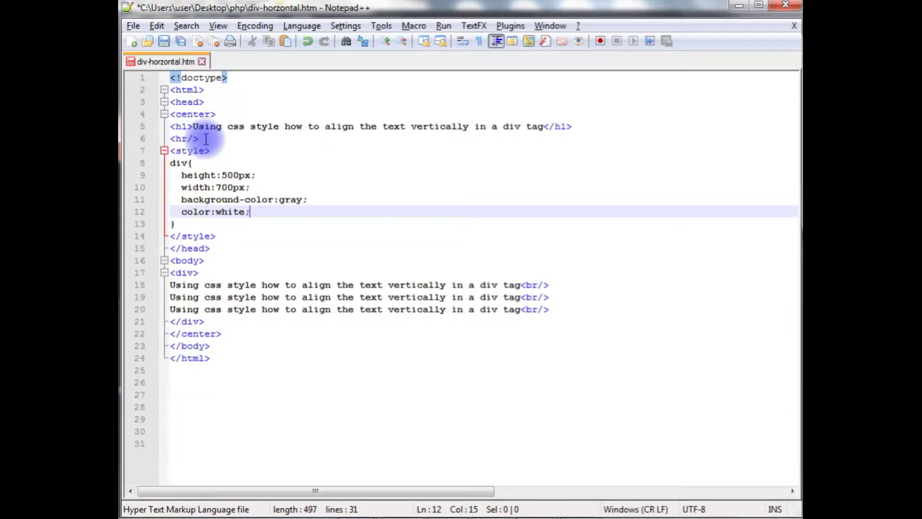
pyautogui.press('Return')
pyautogui.write('j')
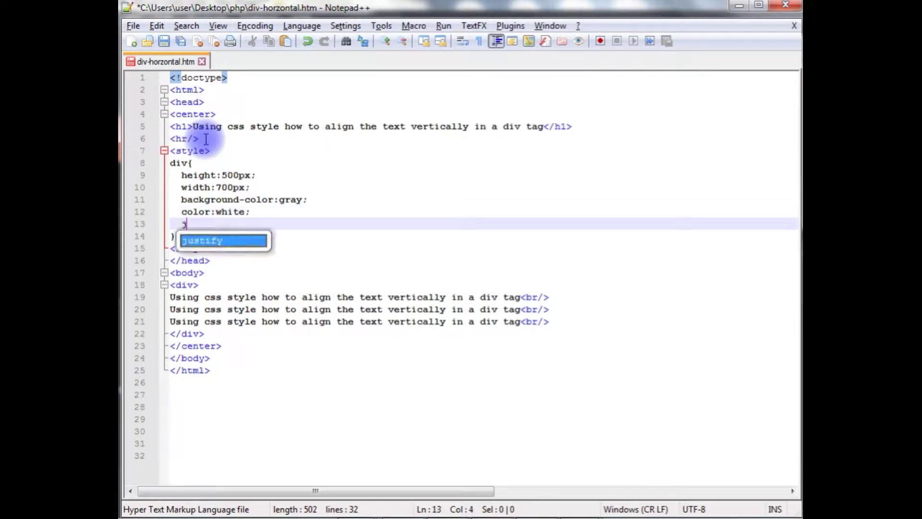
pyautogui.write('u')
# Add justify-content:center, align-items:center and display:flex to the div rule and save
pyautogui.press('Return')
pyautogui.write('-c')
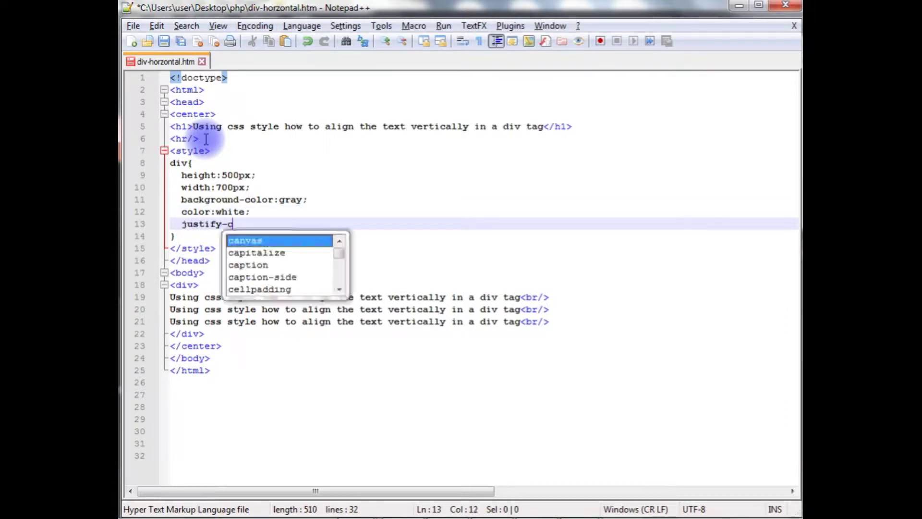
pyautogui.write('on')
pyautogui.press('Down')
pyautogui.press('Return')
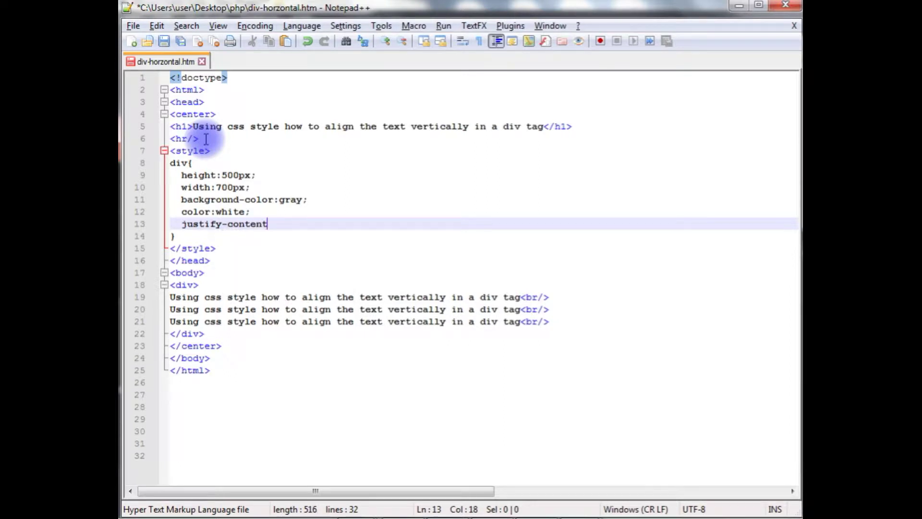
pyautogui.write(':cente')
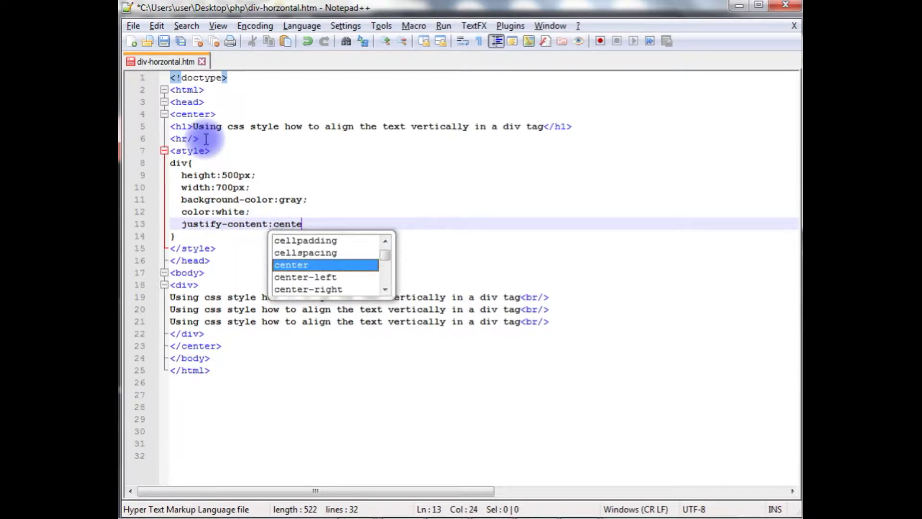
pyautogui.write('r;')
pyautogui.press('Return')
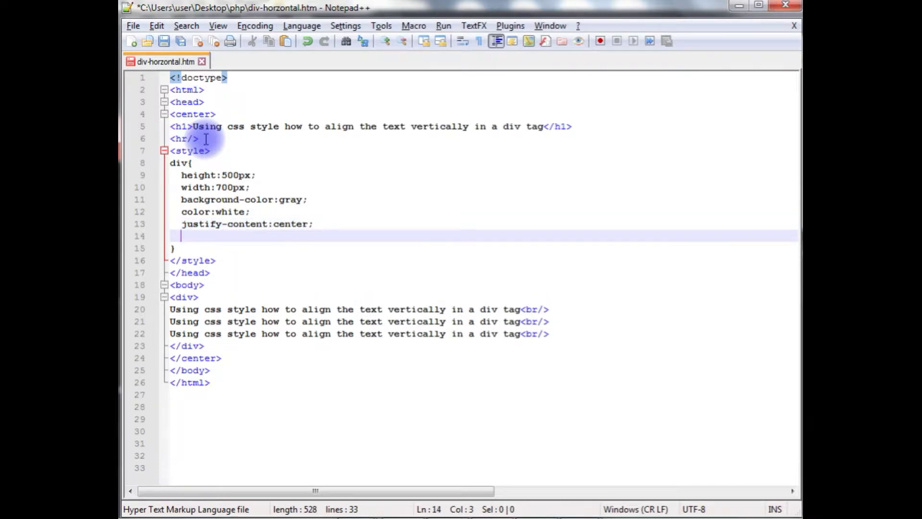
pyautogui.write('align-ite')
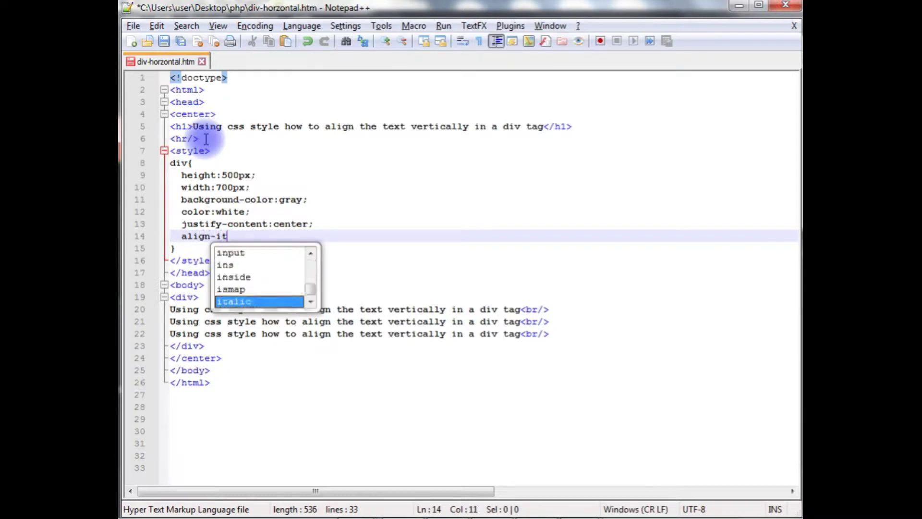
pyautogui.write('ms:c')
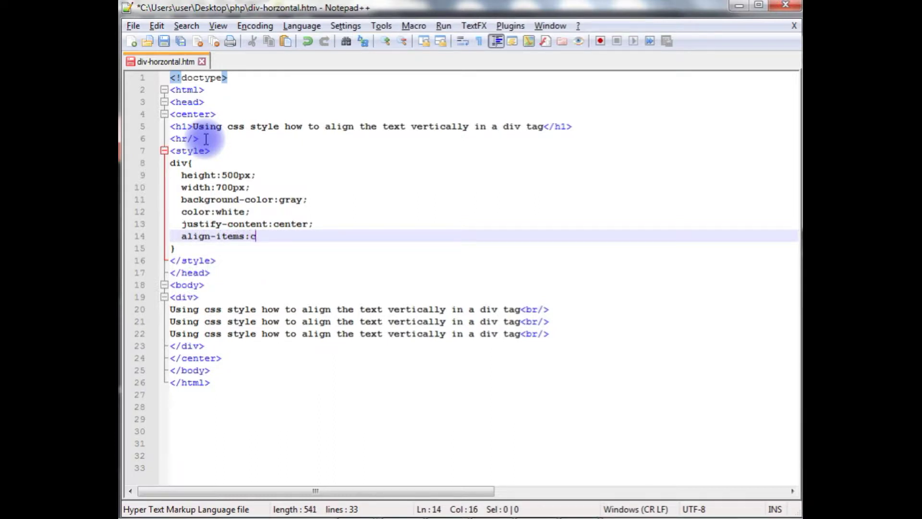
pyautogui.write('enter;')
pyautogui.press('Return')
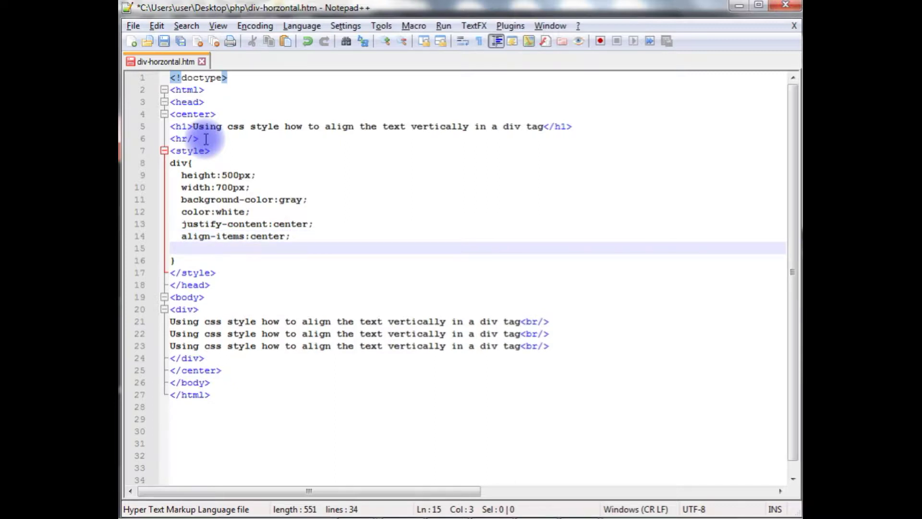
pyautogui.write('display')
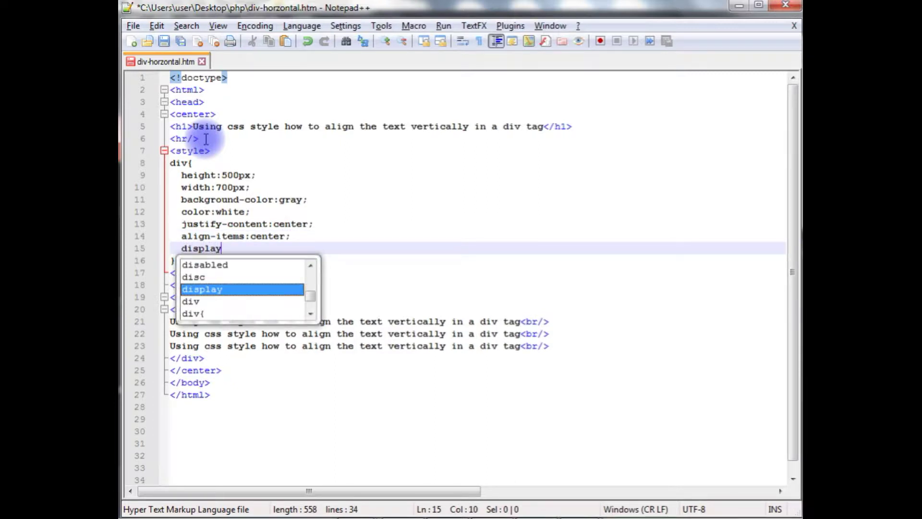
pyautogui.write(':flex;')
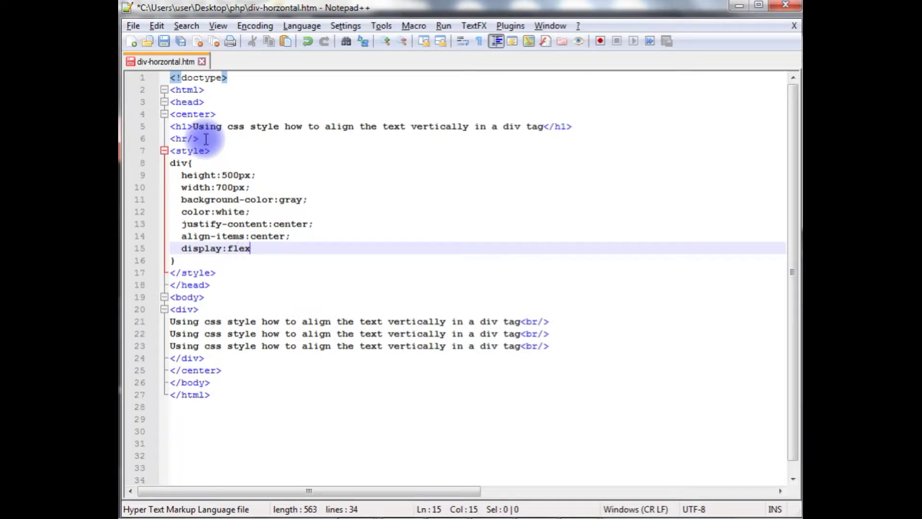
pyautogui.click(163, 41)
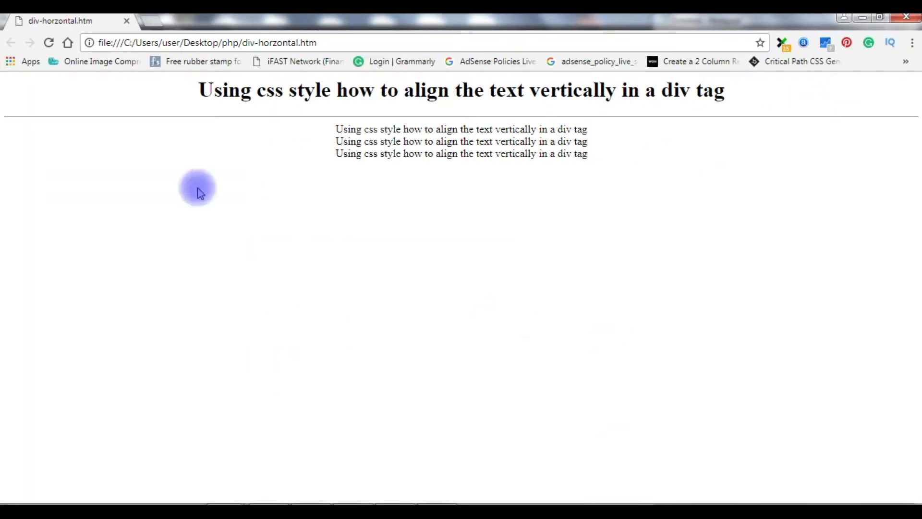
# Reload the page in Chrome to show the text centred in the gray div
pyautogui.click(323, 45)
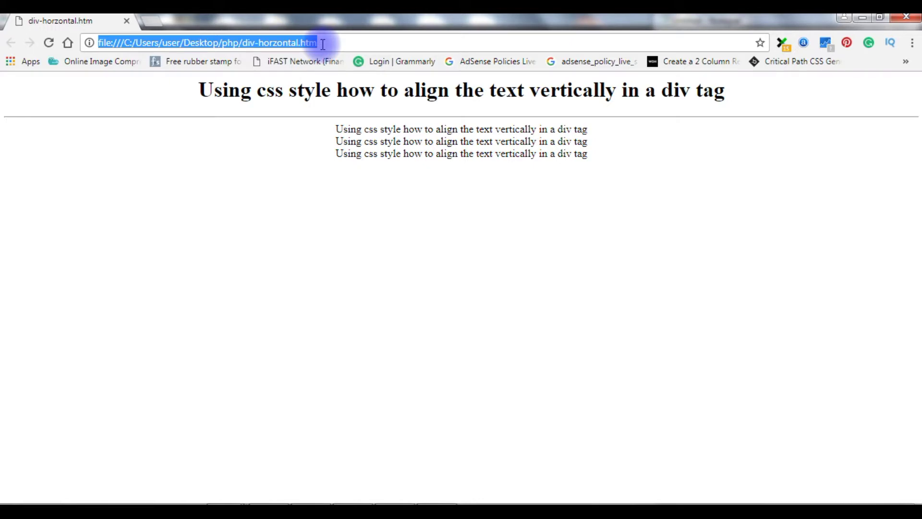
pyautogui.press('Return')
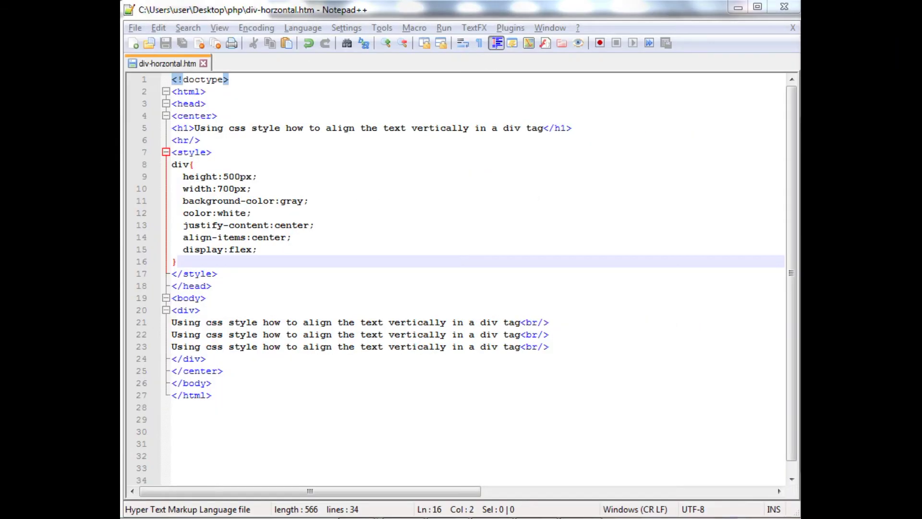
# Copy the three div text lines and paste them repeatedly to about 27 lines, then save
pyautogui.click(173, 322)
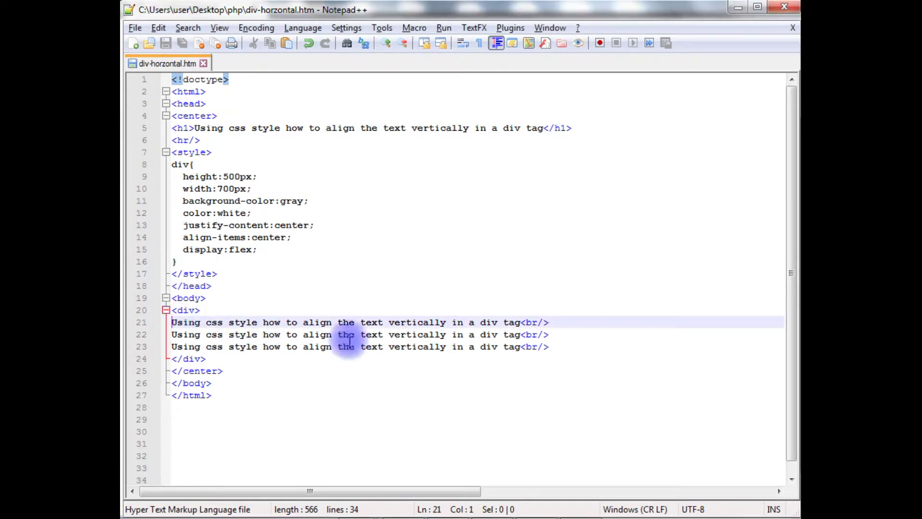
pyautogui.keyDown('shift'); pyautogui.click(561, 345); pyautogui.keyUp('shift')
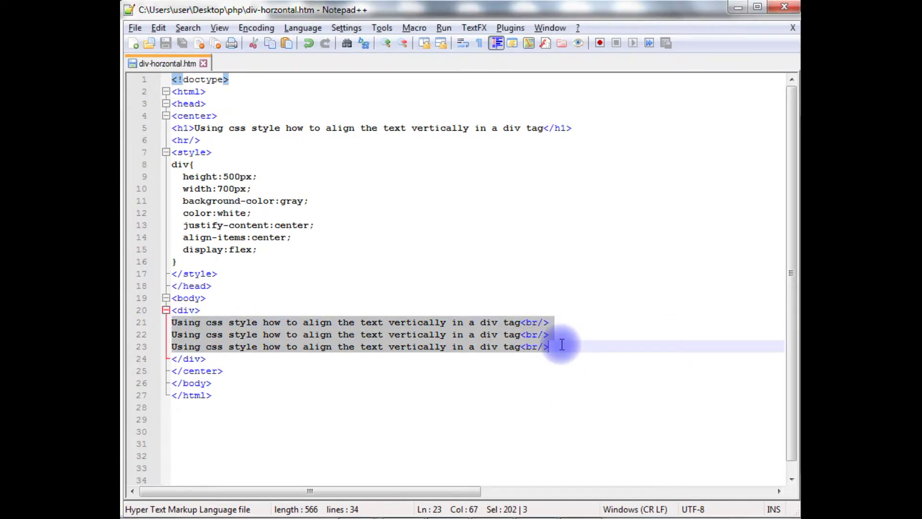
pyautogui.click(562, 345)
pyautogui.press('Return')
pyautogui.write('Using css style how to align the text vertically in a div tag<br/> Using css style how to align the text vertically in a div tag<br/> Using css style how to align the text vertically in a div tag<br/>')
pyautogui.press('Return')
pyautogui.write('Using css style how to align the text vertically in a div tag<br/> Using css style how to align the text vertically in a div tag<br/> Using css style how to align the text vertically in a div tag<br/>')
pyautogui.press('Return')
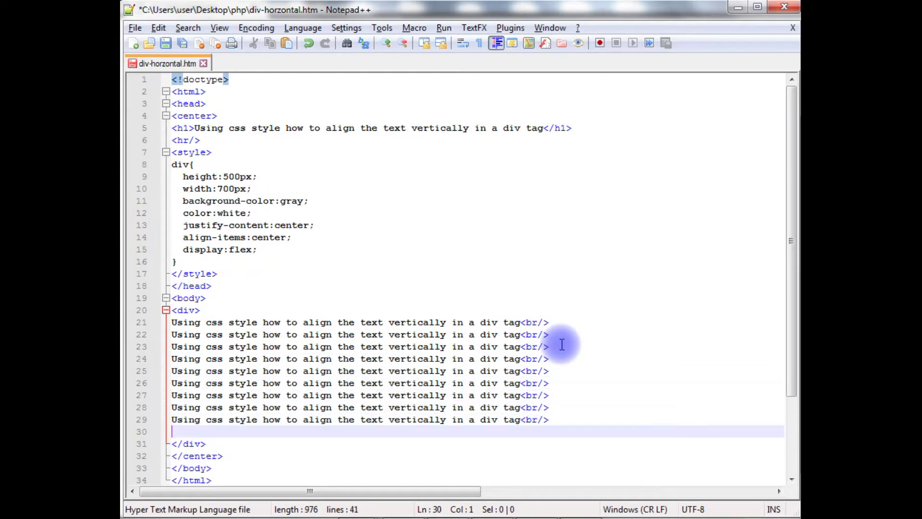
pyautogui.hotkey('ctrl', 'v')
pyautogui.press('Return')
pyautogui.write('Using css style how to align the text vertically in a div tag<br/> Using css style how to align the text vertically in a div tag<br/> Using css style how to align the text vertically in a div tag<br/>')
pyautogui.press('Return')
pyautogui.write('Using css style how to align the text vertically in a div tag<br/> Using css style how to align the text vertically in a div tag<br/> Using css style how to align the text vertically in a div tag<br/>')
pyautogui.press('Return')
pyautogui.write('Using css style how to align the text vertically in a div tag<br/> Using css style how to align the text vertically in a div tag<br/> Using css style how to align the text vertically in a div tag<br/>')
pyautogui.press('Return')
pyautogui.write('Using css style how to align the text vertically in a div tag<br/> Using css style how to align the text vertically in a div tag<br/> Using css style how to align the text vertically in a div tag<br/>')
pyautogui.press('Return')
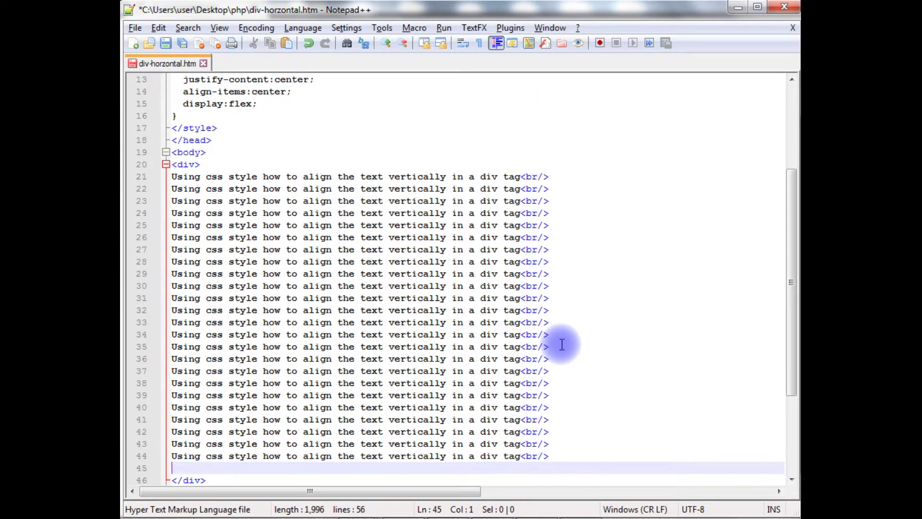
pyautogui.write('Using css style how to align the text vertically in a div tag<br/> Using css style how to align the text vertically in a div tag<br/> Using css style how to align the text vertically in a div tag<br/>')
pyautogui.press('Return')
pyautogui.click(165, 43)
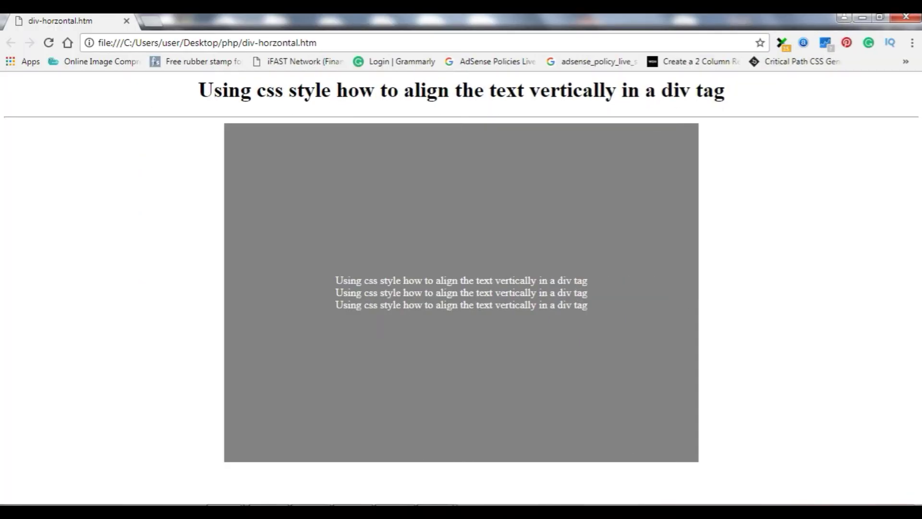
# Reload div-horzontal.htm in Chrome to show the gray box filled with repeated text
pyautogui.click(376, 44)
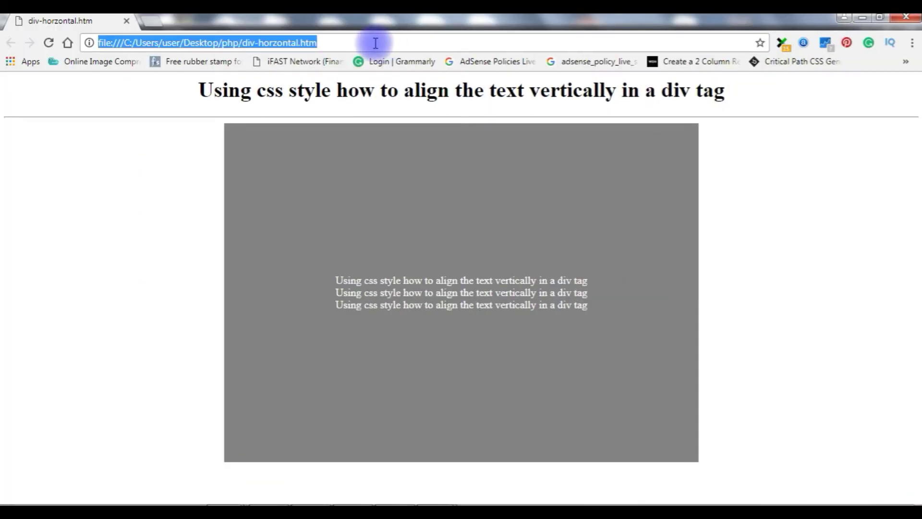
pyautogui.press('Return')
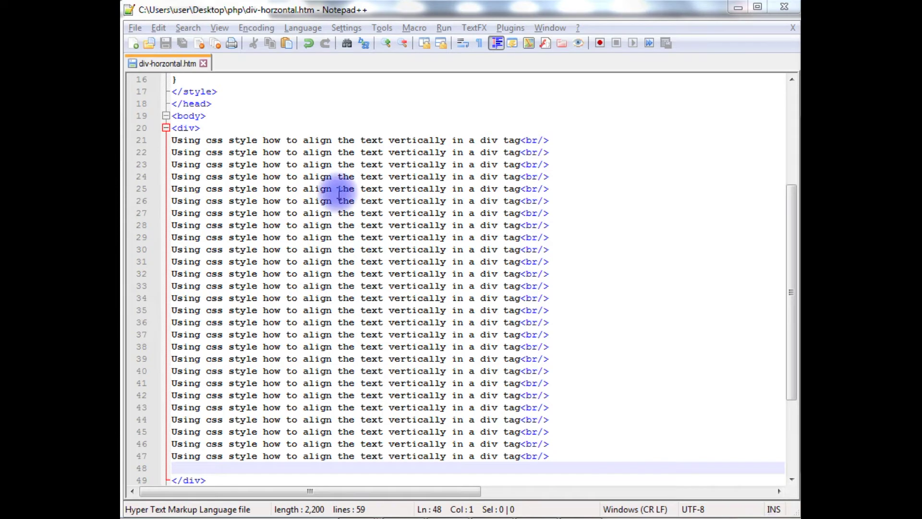
# Wrap the div text in a <p> element and start an empty p rule after the div rule
pyautogui.click(222, 130)
pyautogui.press('Return')
pyautogui.write('<p>')
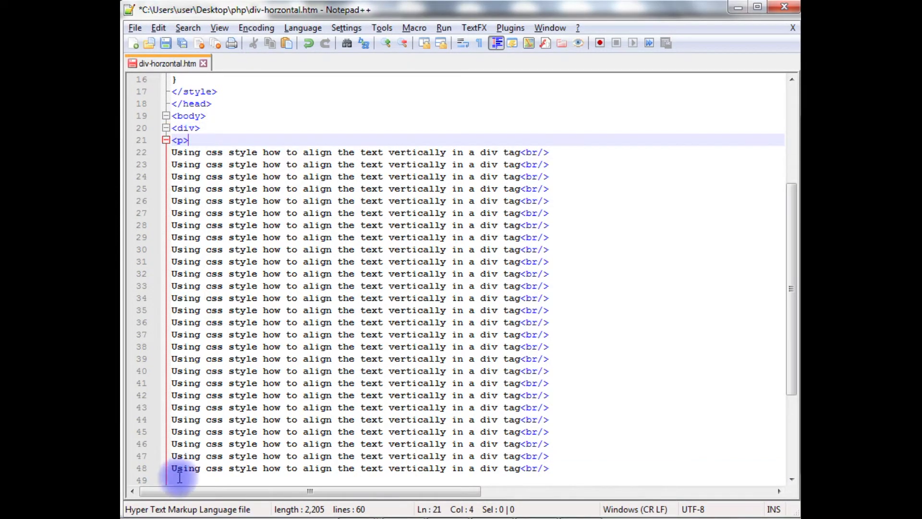
pyautogui.click(178, 480)
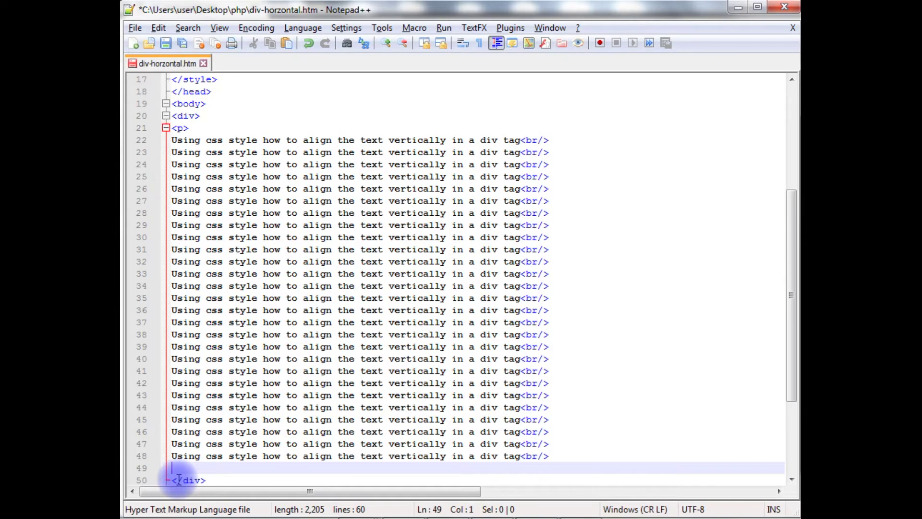
pyautogui.write('</p>')
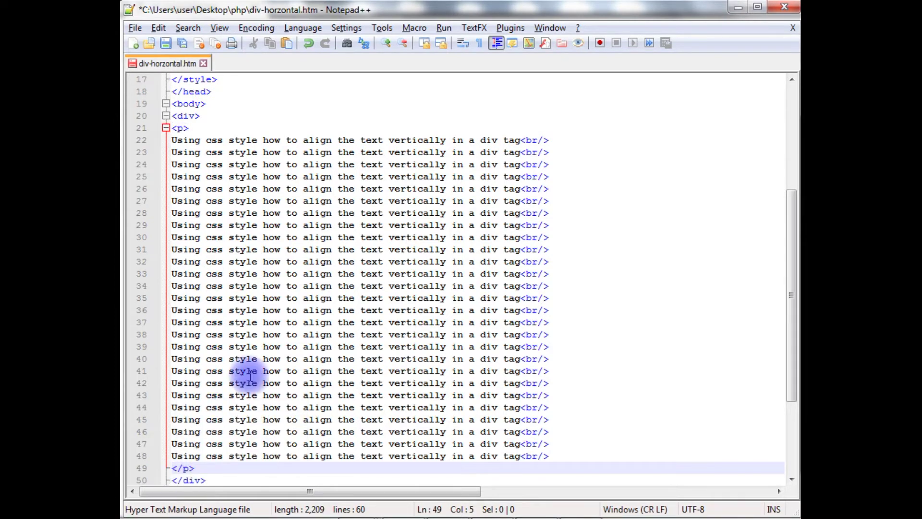
pyautogui.scroll(4, 250, 374)
pyautogui.click(188, 213)
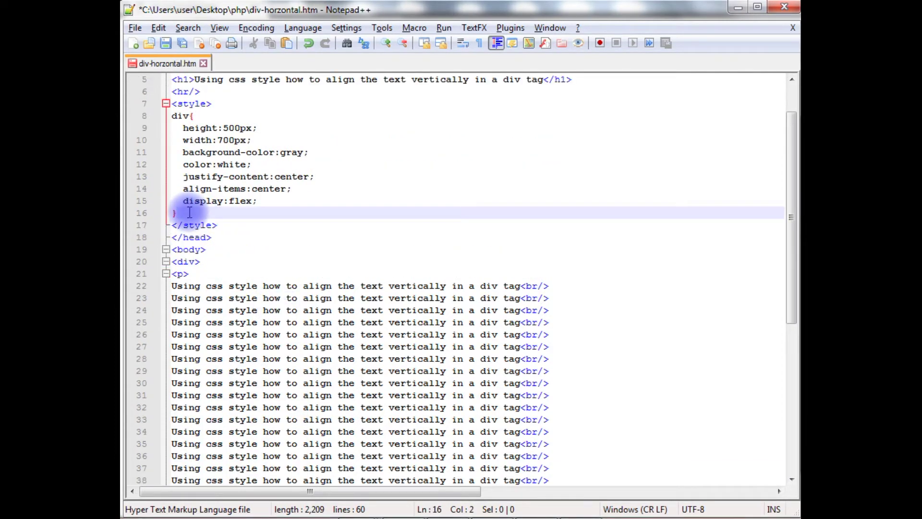
pyautogui.press('Return')
pyautogui.write('p{')
pyautogui.press('Return')
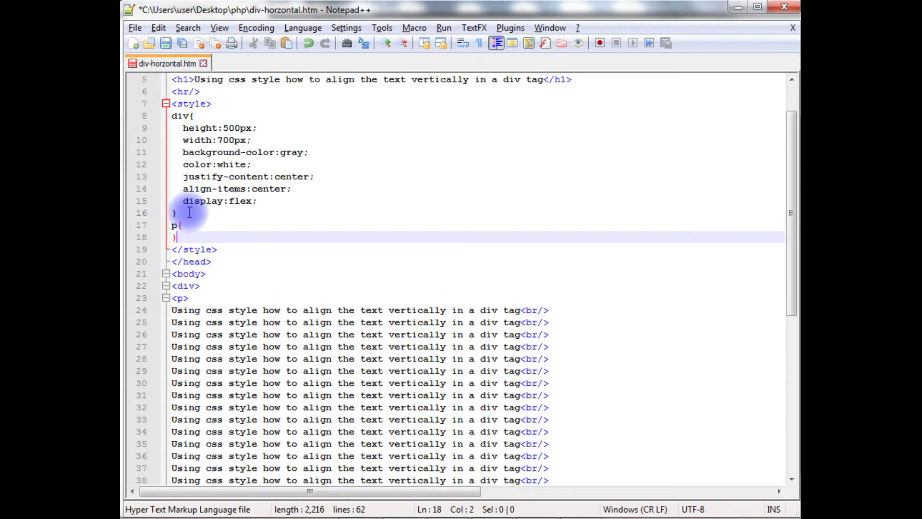
pyautogui.press('Up')
pyautogui.press('Return')
pyautogui.press('Right')
pyautogui.press('Return')
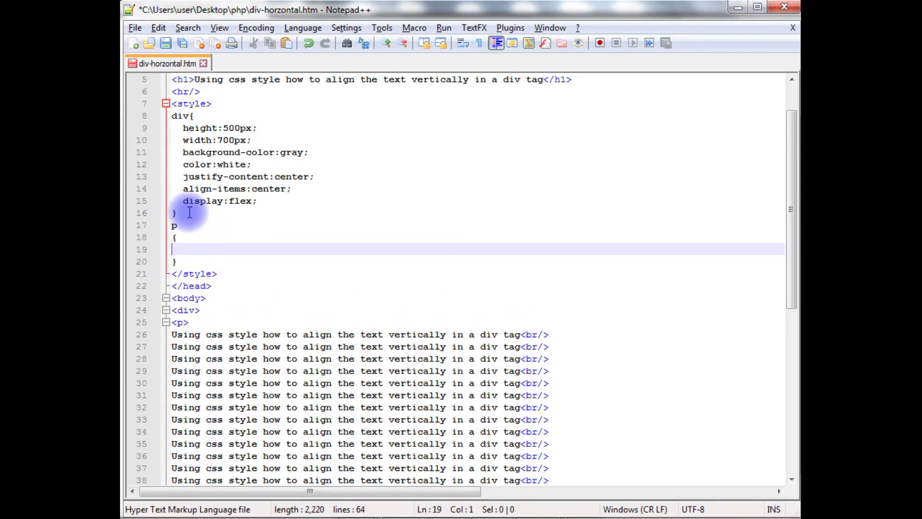
pyautogui.write('heig')
# Set the p rule to height 300px, width 500px and overflow auto, then save
pyautogui.press('Return')
pyautogui.write('300px;')
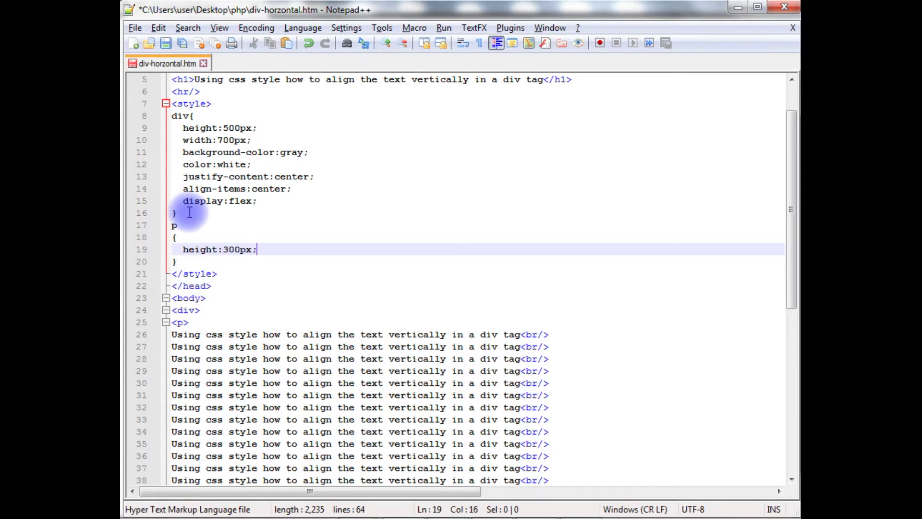
pyautogui.press('Return')
pyautogui.write('wi')
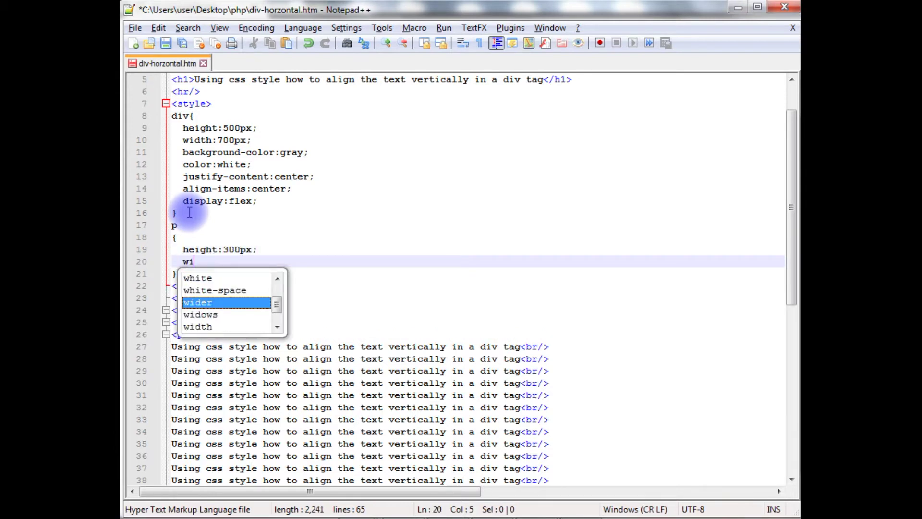
pyautogui.press('Down')
pyautogui.press('Down')
pyautogui.press('Return')
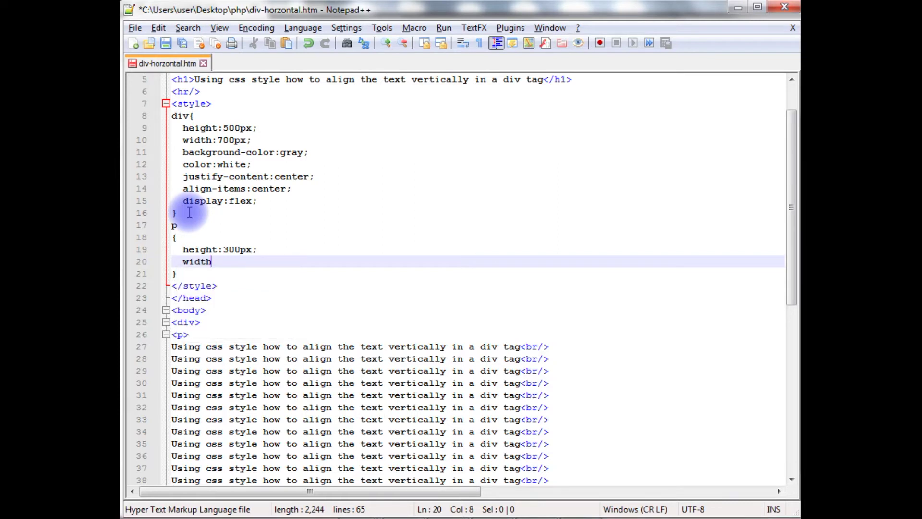
pyautogui.write(':500px;')
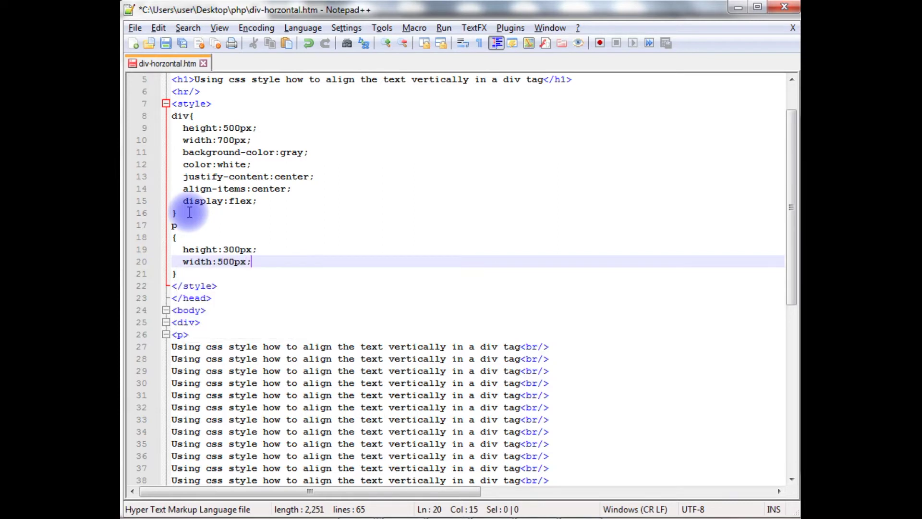
pyautogui.press('Return')
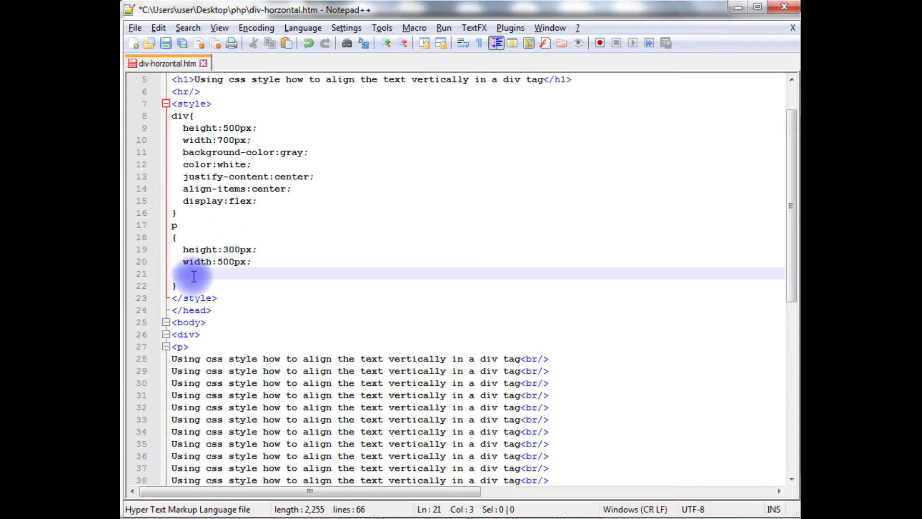
pyautogui.write('over')
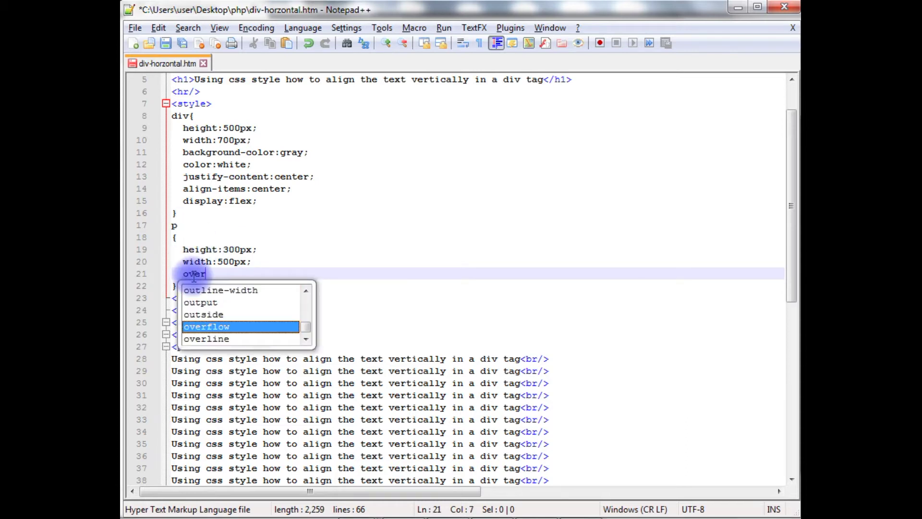
pyautogui.press('Return')
pyautogui.write(':auto')
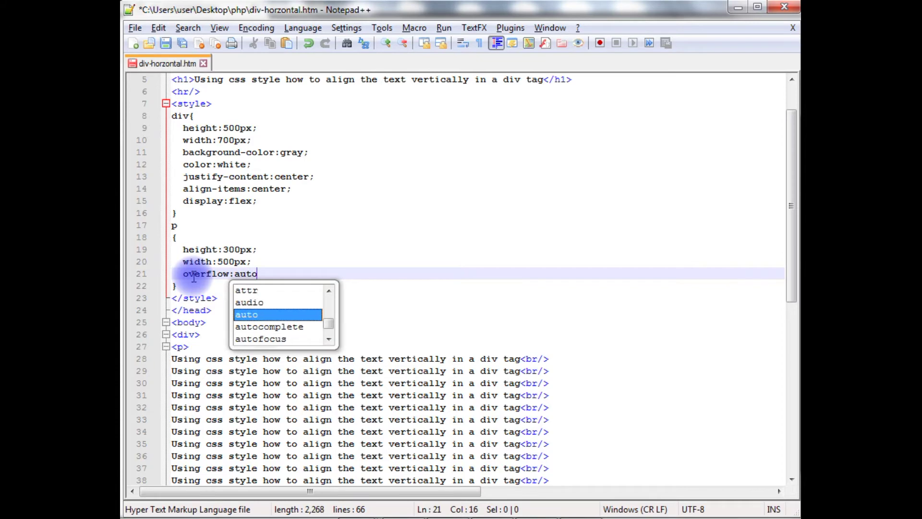
pyautogui.write(';')
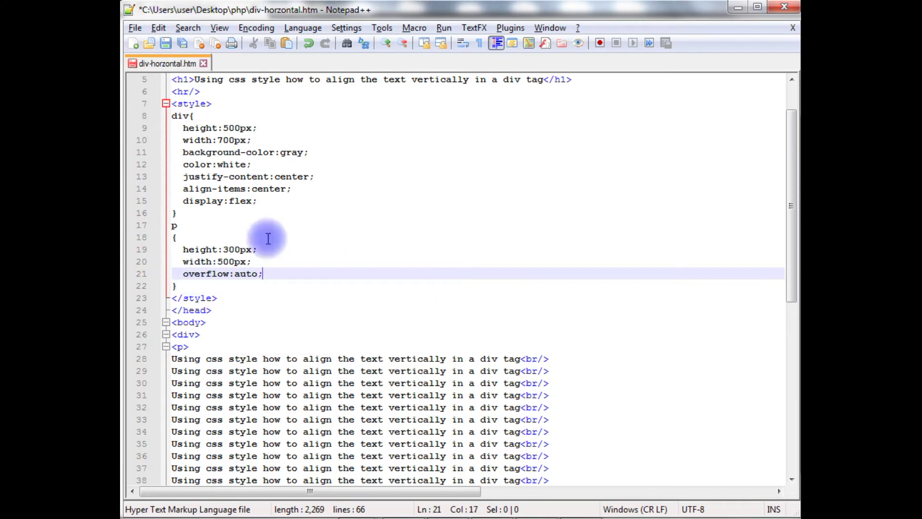
pyautogui.click(165, 42)
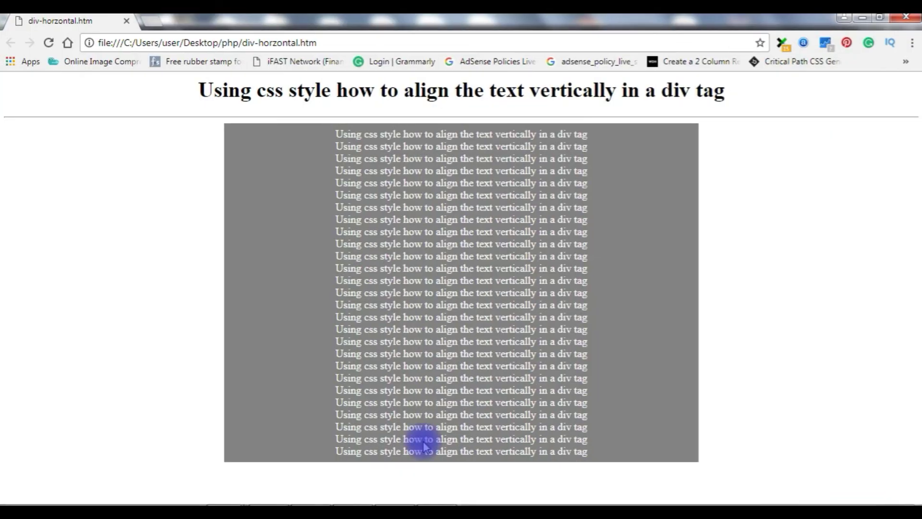
# Reload the page in Chrome to show the smaller scrollable text box in the gray div
pyautogui.click(345, 41)
pyautogui.press('Return')
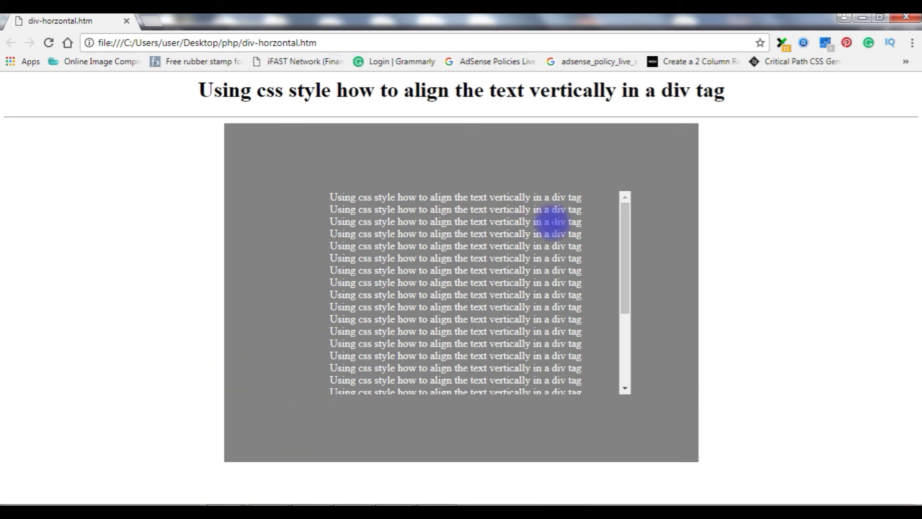
pyautogui.moveTo(627, 209)
pyautogui.mouseDown()
pyautogui.moveTo(628, 267)
pyautogui.moveTo(626, 228)
pyautogui.moveTo(626, 245)
pyautogui.mouseUp()
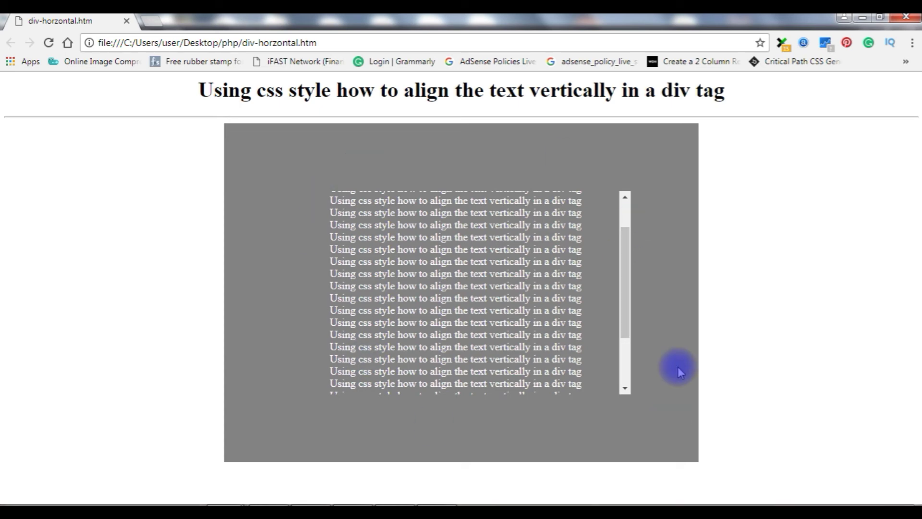